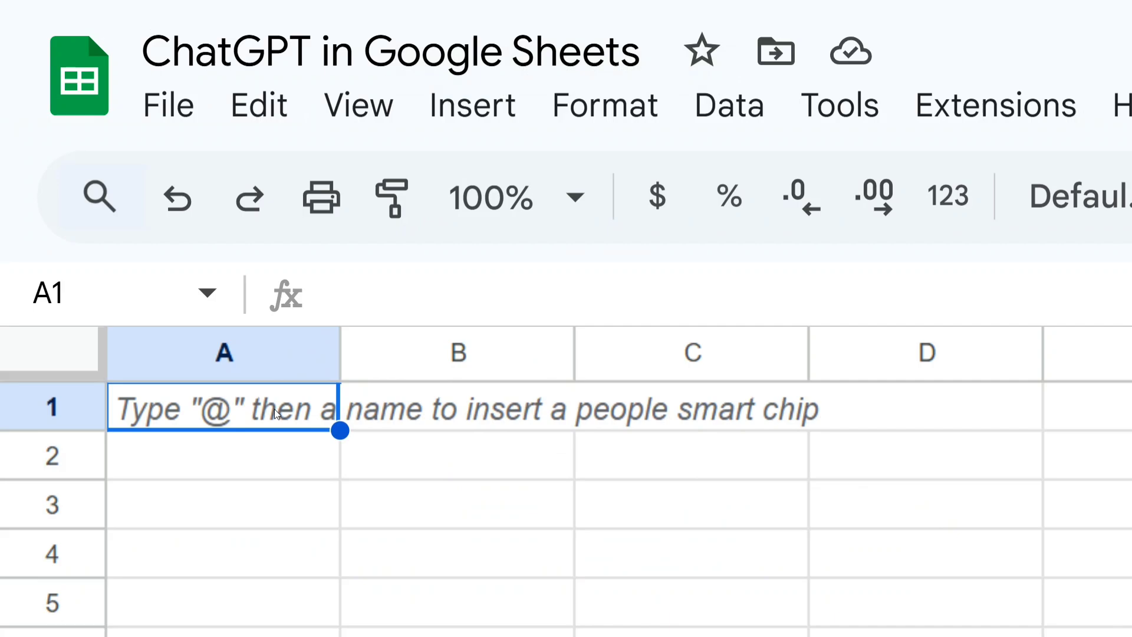
Enter =MISTRAL("You are a helpful assistant", "What is the capital of France?") in cell A1.
click(370, 291)
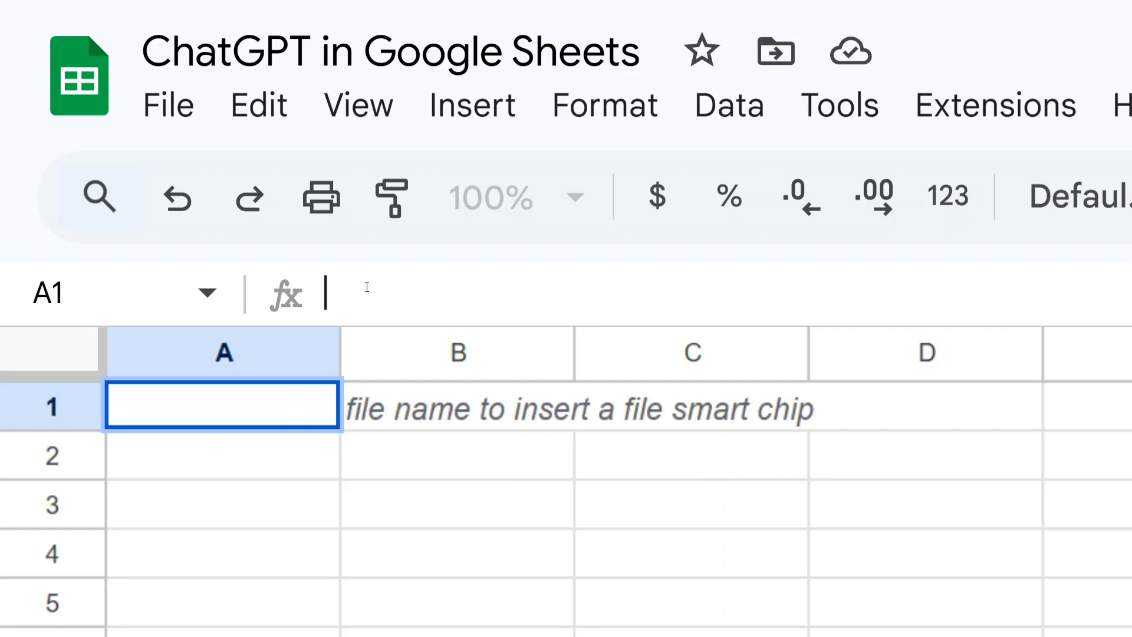
key(ctrl+v)
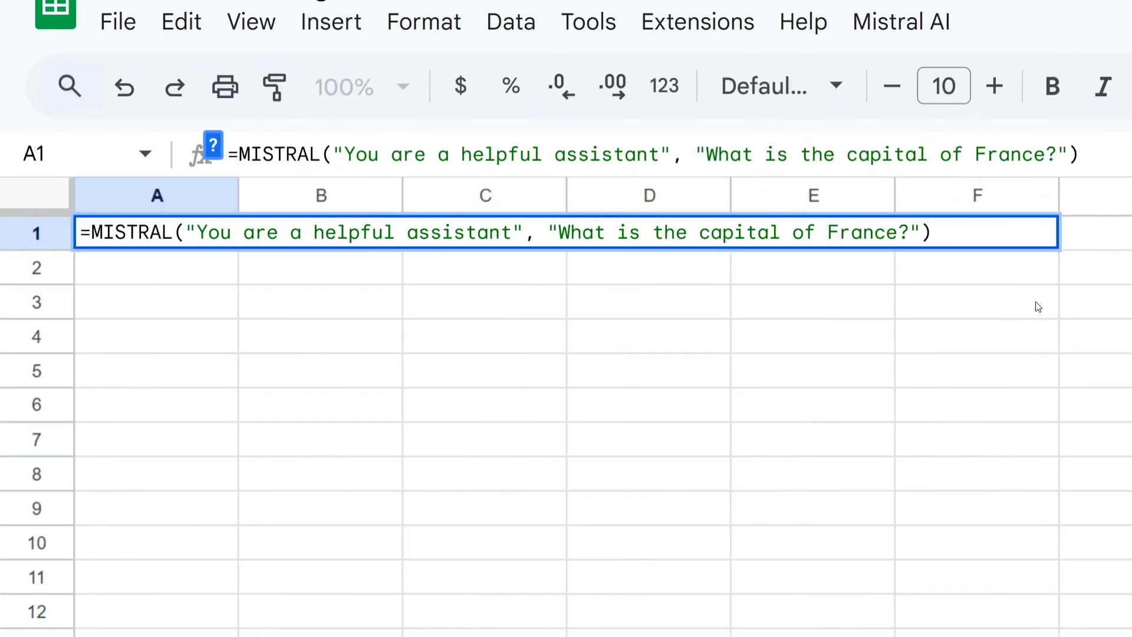
key(Return)
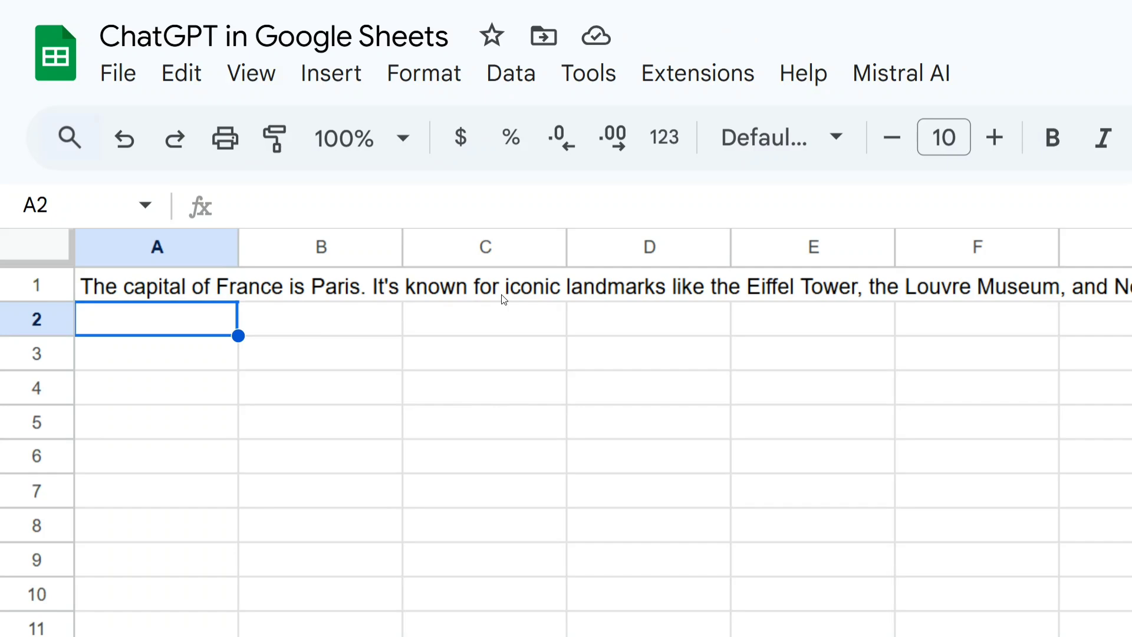
In A3, enter a MISTRAL formula with no system message asking "What is 2+9-8".
click(196, 361)
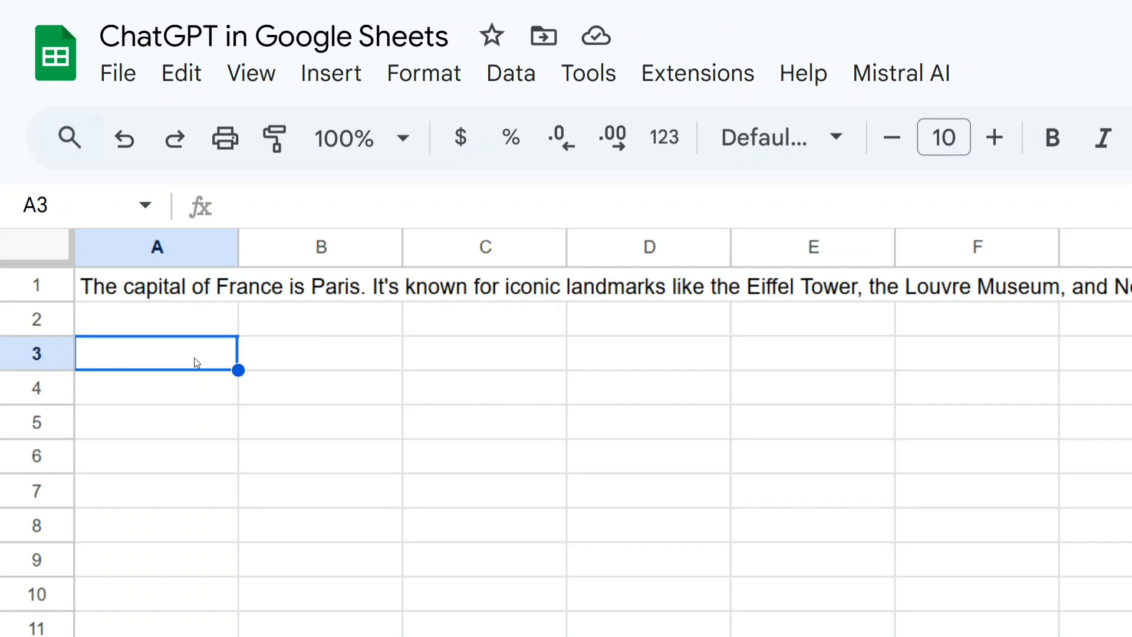
click(277, 200)
text(=MISTRAL("You are a helpful assistant", "What is the capital of France?"))
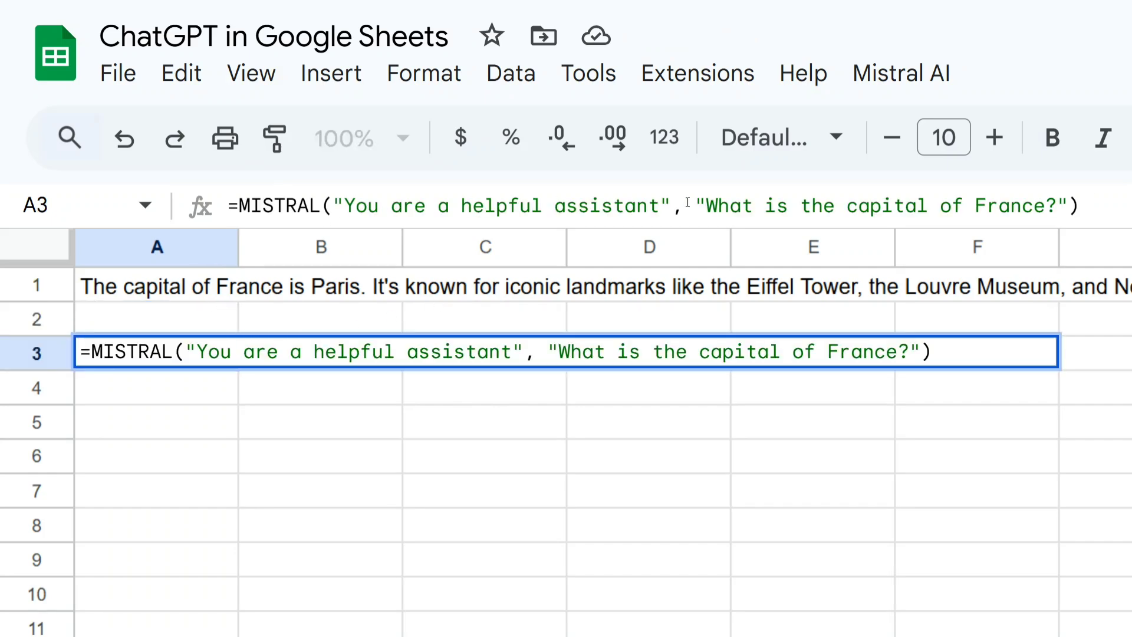
drag(683, 206, 337, 203)
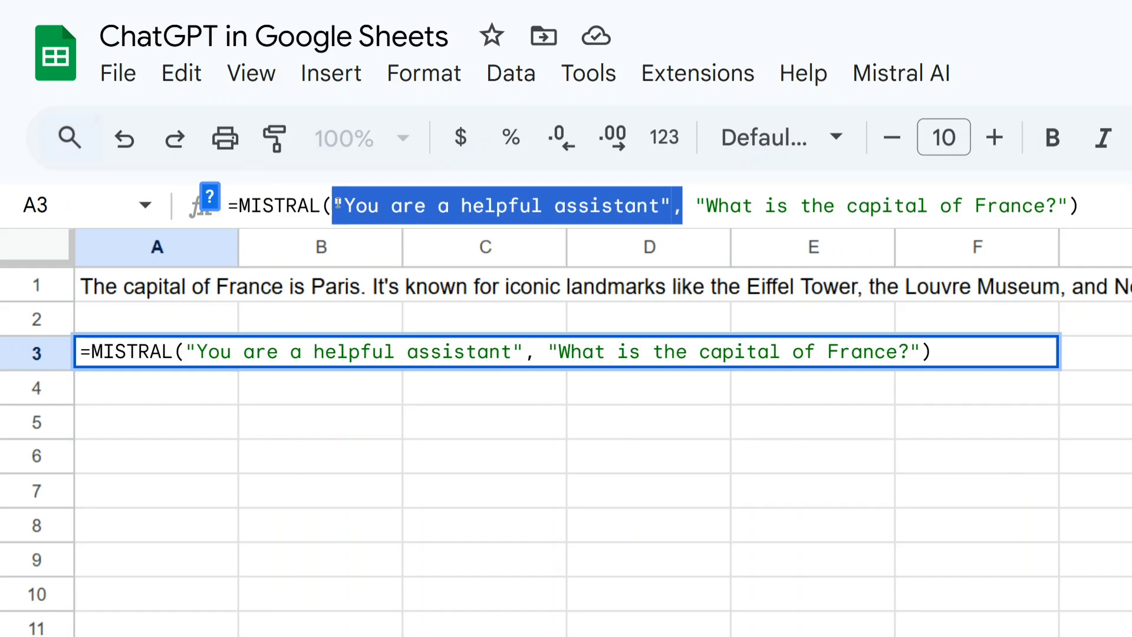
key(BackSpace)
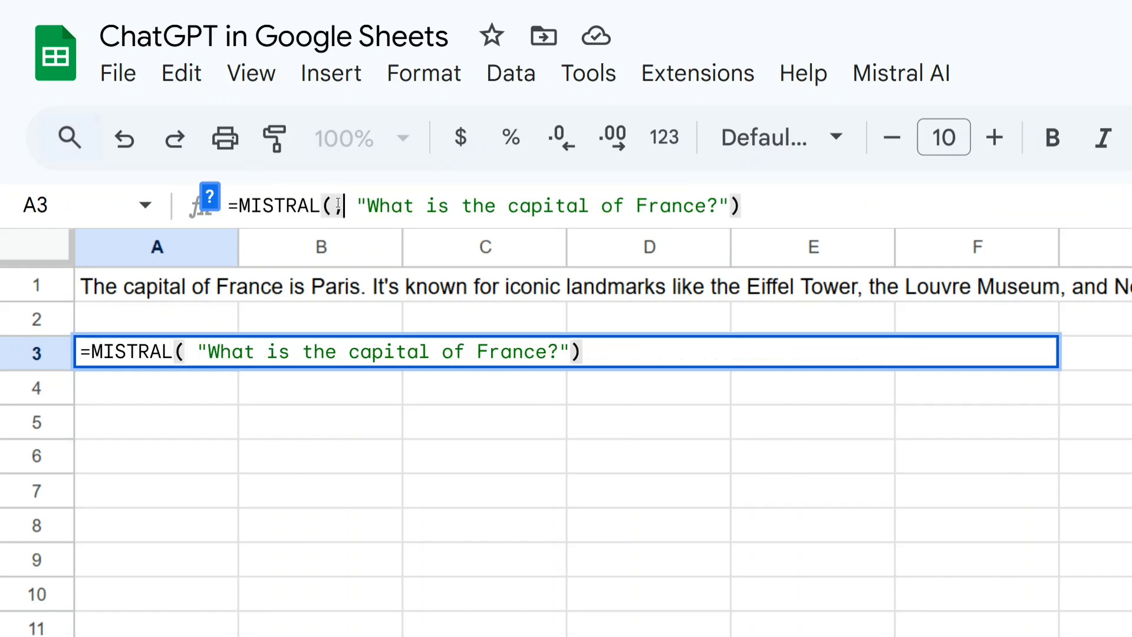
text(,)
key(Right)
key(Right)
key(Right)
key(Right)
key(Right)
key(Right)
key(Right)
key(Right)
key(Right)
key(Right)
key(Right)
key(Right)
key(Right)
key(Right)
key(Right)
key(Right)
key(Right)
key(Right)
key(Right)
key(Right)
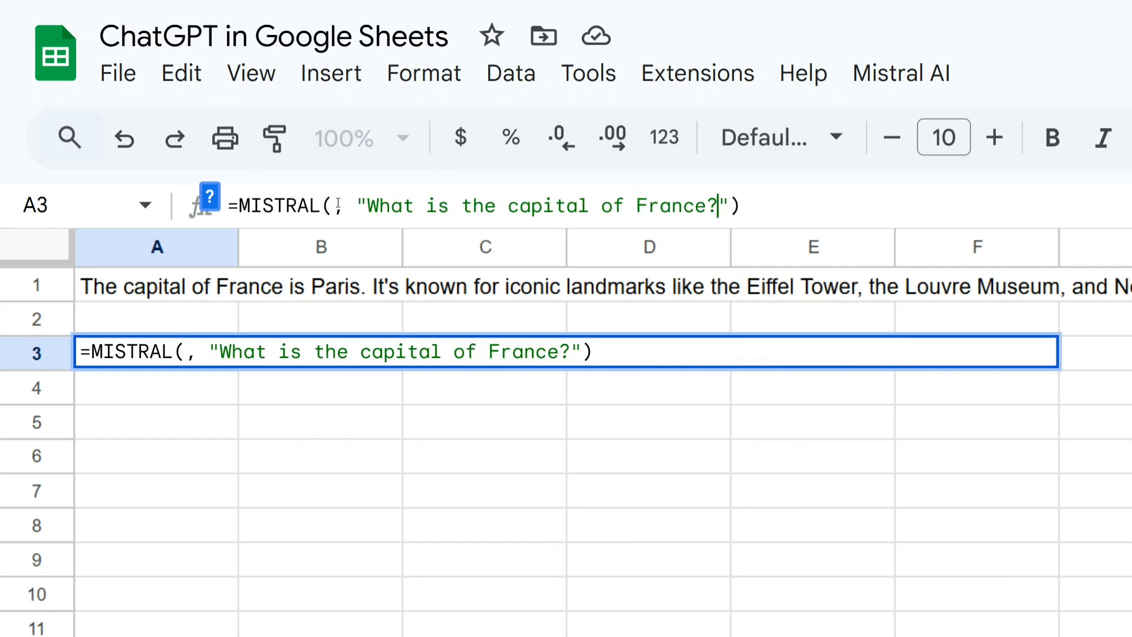
key(BackSpace)
key(BackSpace)
key(BackSpace)
key(BackSpace)
key(BackSpace)
key(BackSpace)
key(BackSpace)
key(BackSpace)
key(BackSpace)
key(BackSpace)
key(BackSpace)
key(BackSpace)
key(BackSpace)
key(BackSpace)
key(BackSpace)
key(BackSpace)
key(BackSpace)
key(BackSpace)
key(BackSpace)
key(BackSpace)
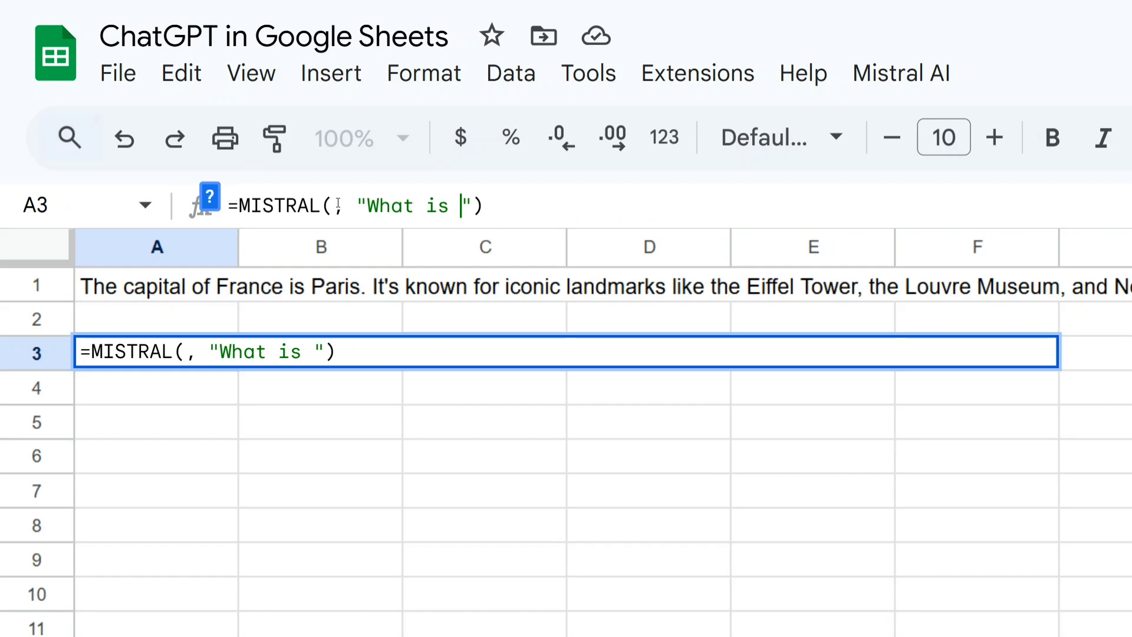
text(2+9-)
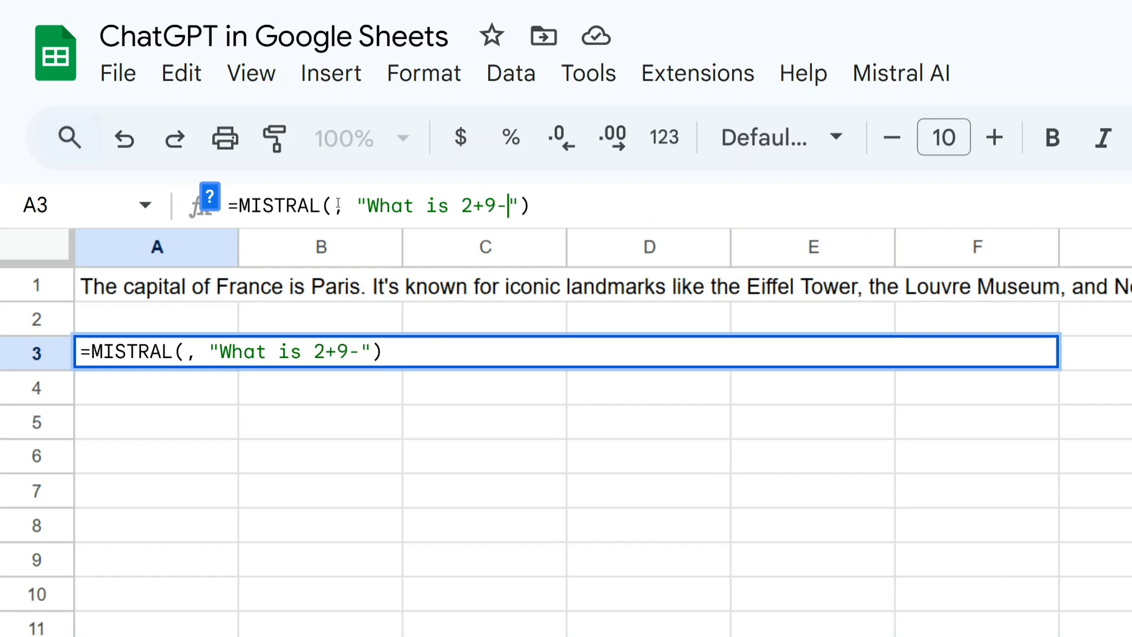
text(8)
key(Return)
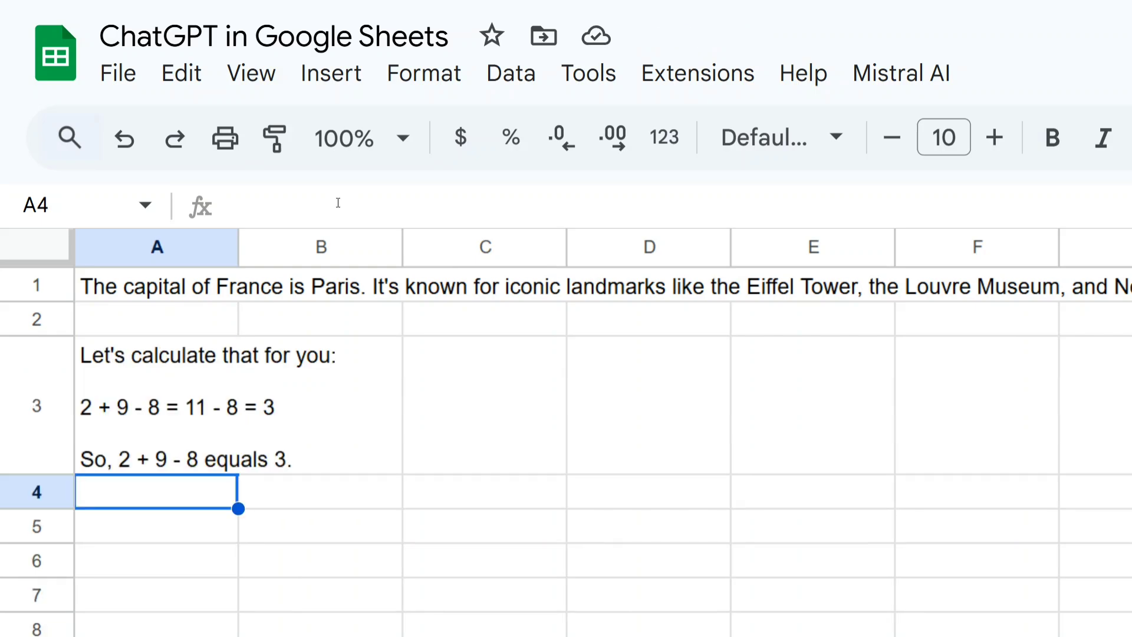
Remove the extra space after the comma in the A3 MISTRAL formula.
click(182, 408)
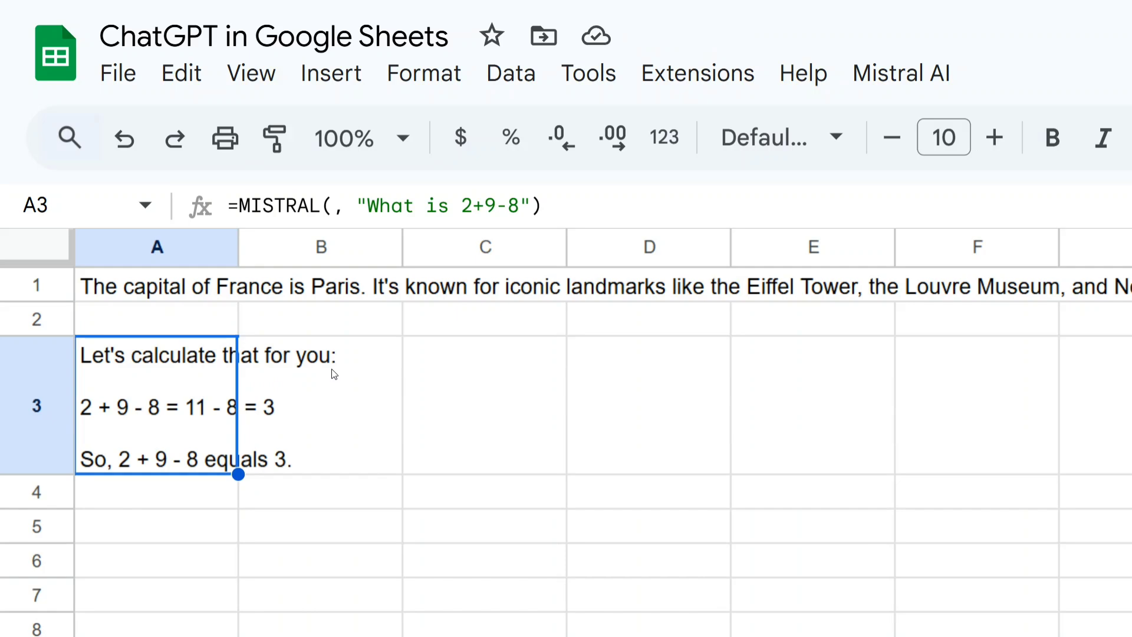
click(354, 206)
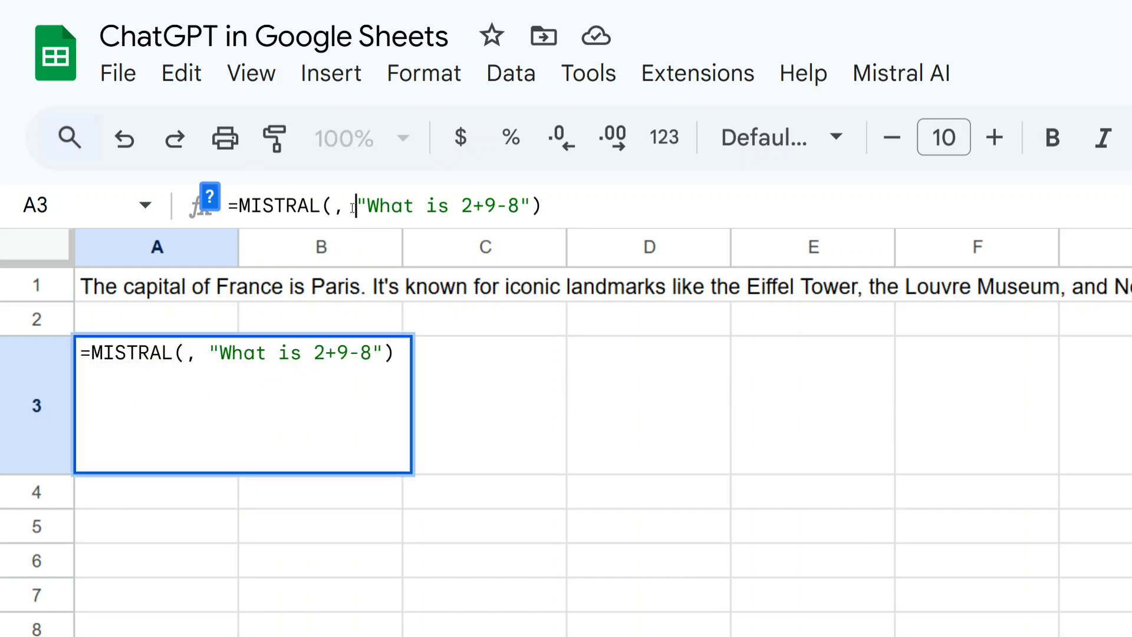
key(BackSpace)
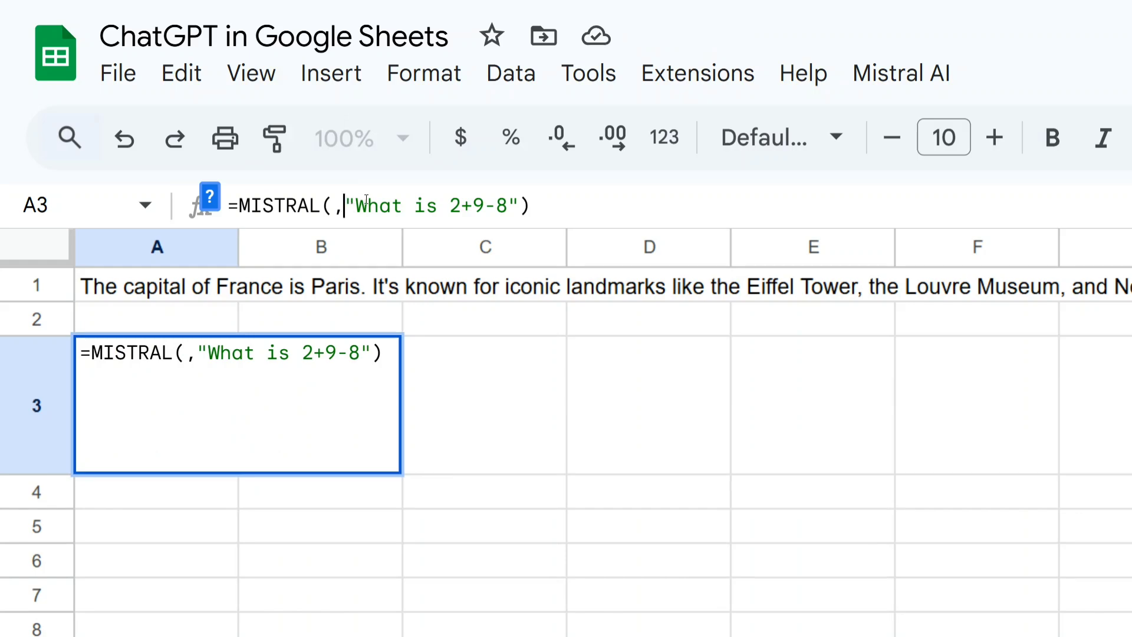
click(721, 79)
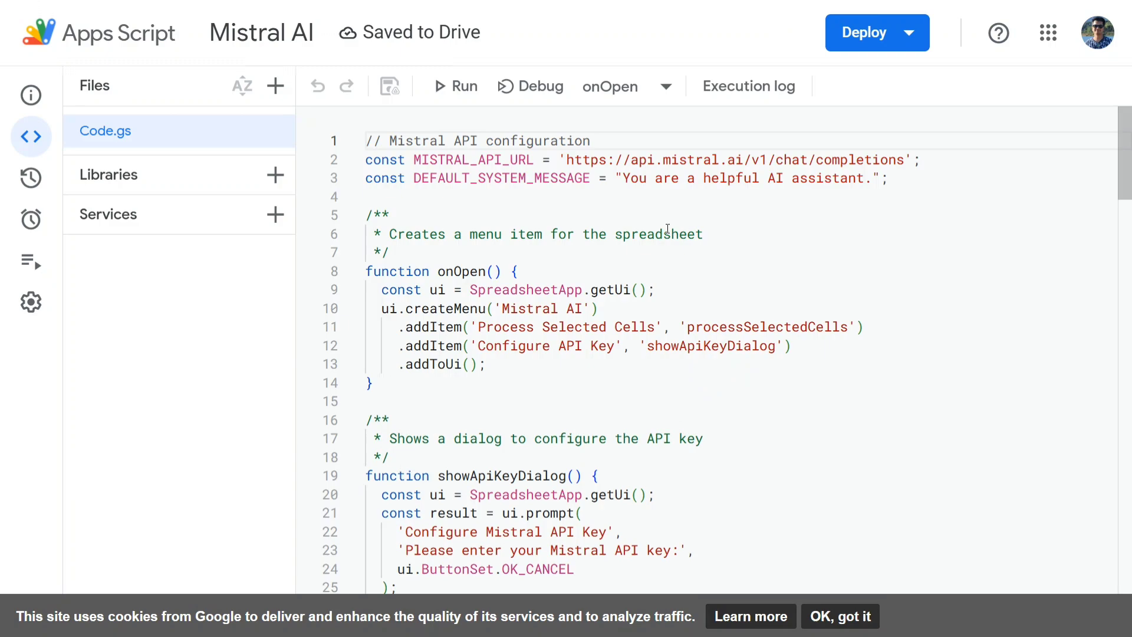
Dismiss the signed-in account notice and look through the Code.gs script.
click(1053, 237)
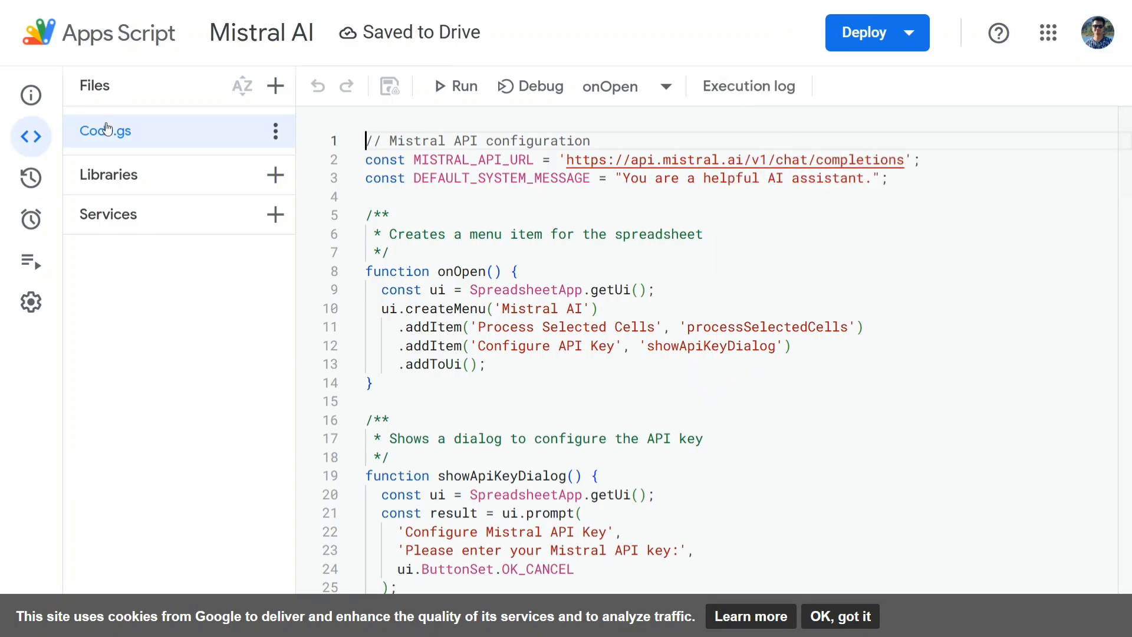
scroll(595, 206, down, 2)
scroll(595, 206, up, 2)
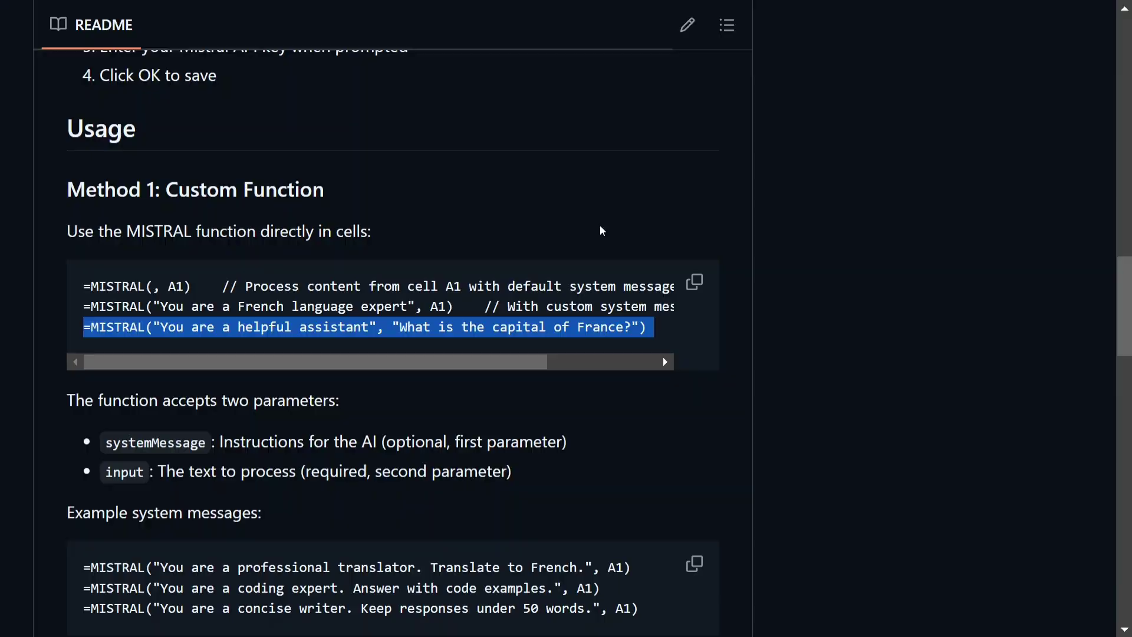
Open Code.gs from the Mistral_in_google_sheets repository's file list on GitHub.
scroll(600, 230, up, 15)
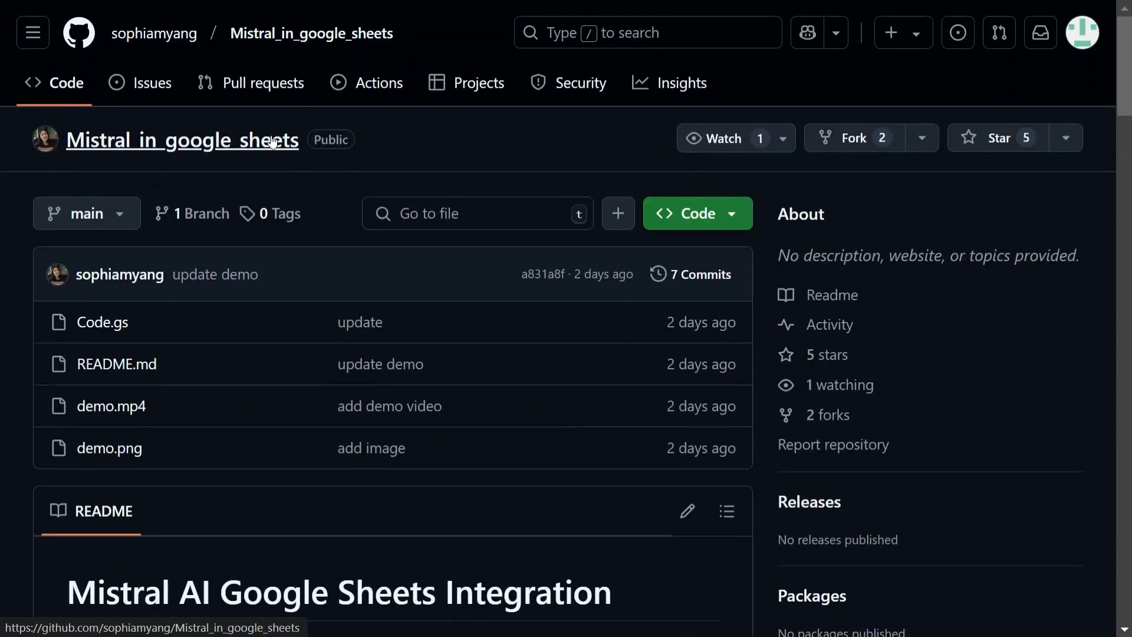
scroll(273, 141, up, 5)
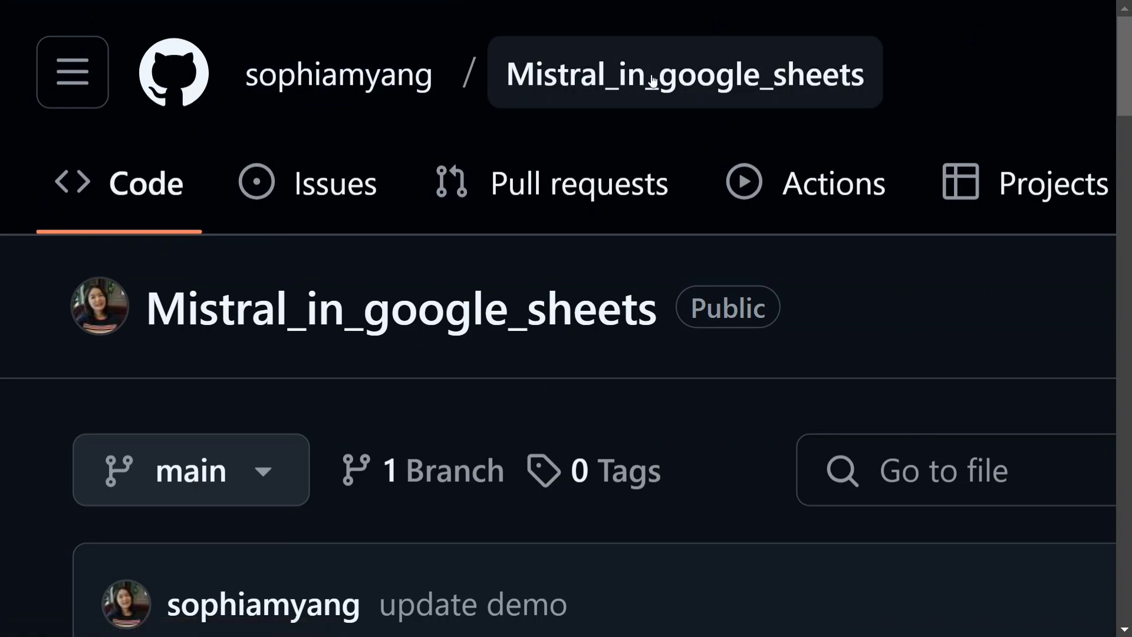
scroll(369, 437, down, 5)
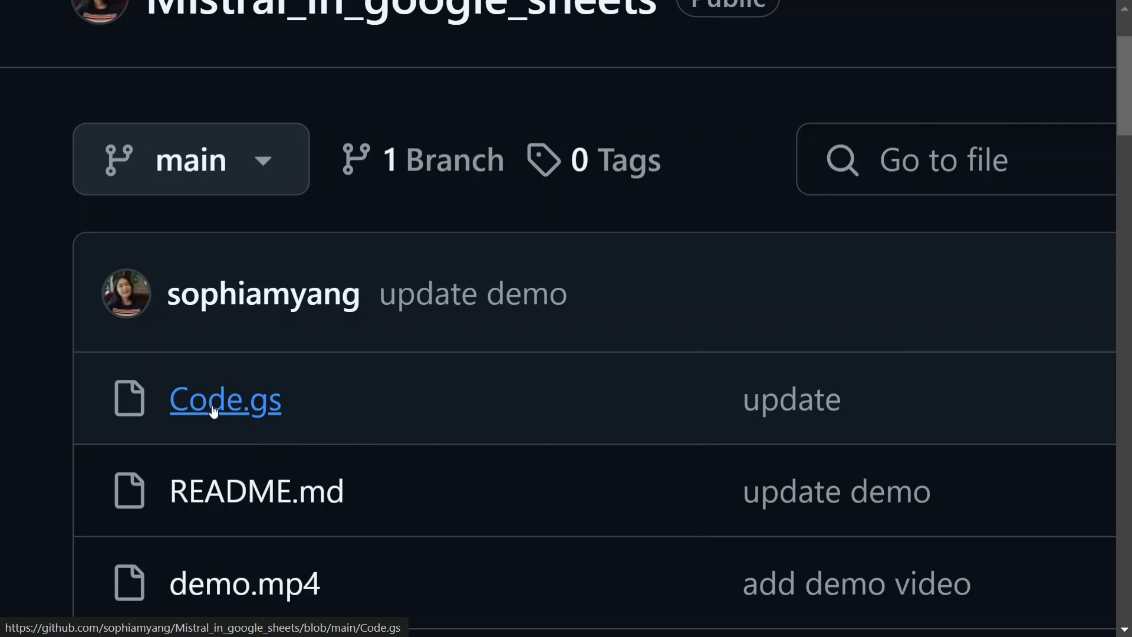
click(214, 412)
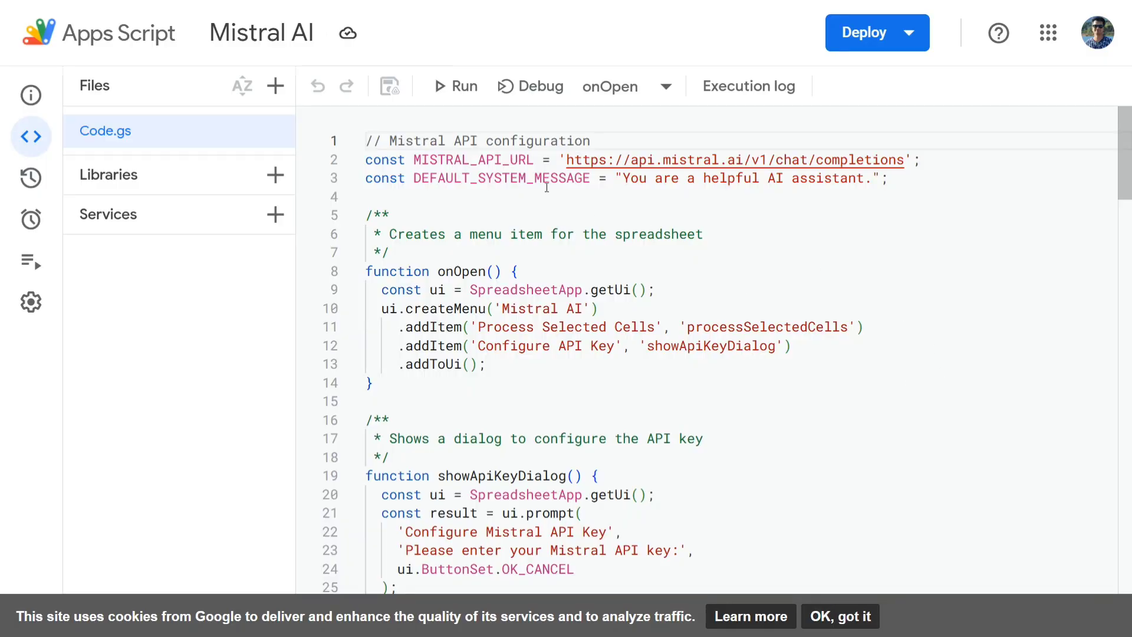
Run the onOpen function in the Apps Script editor.
click(458, 93)
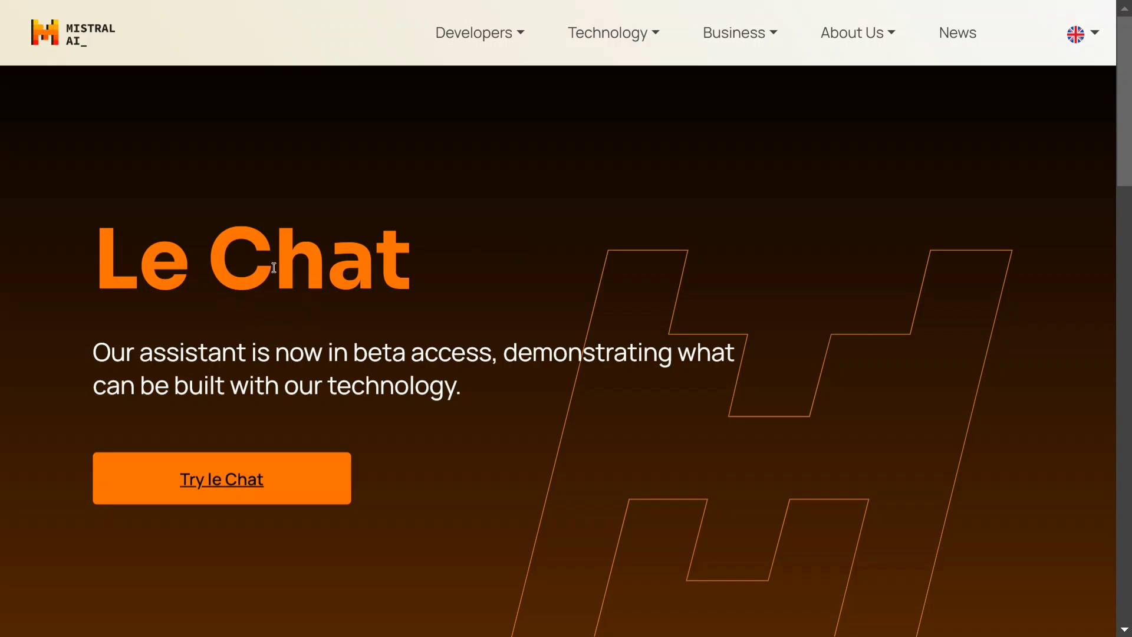
Go from Le Chat through Technology and La Plateforme to the console's API Keys page.
click(607, 33)
click(653, 28)
click(635, 41)
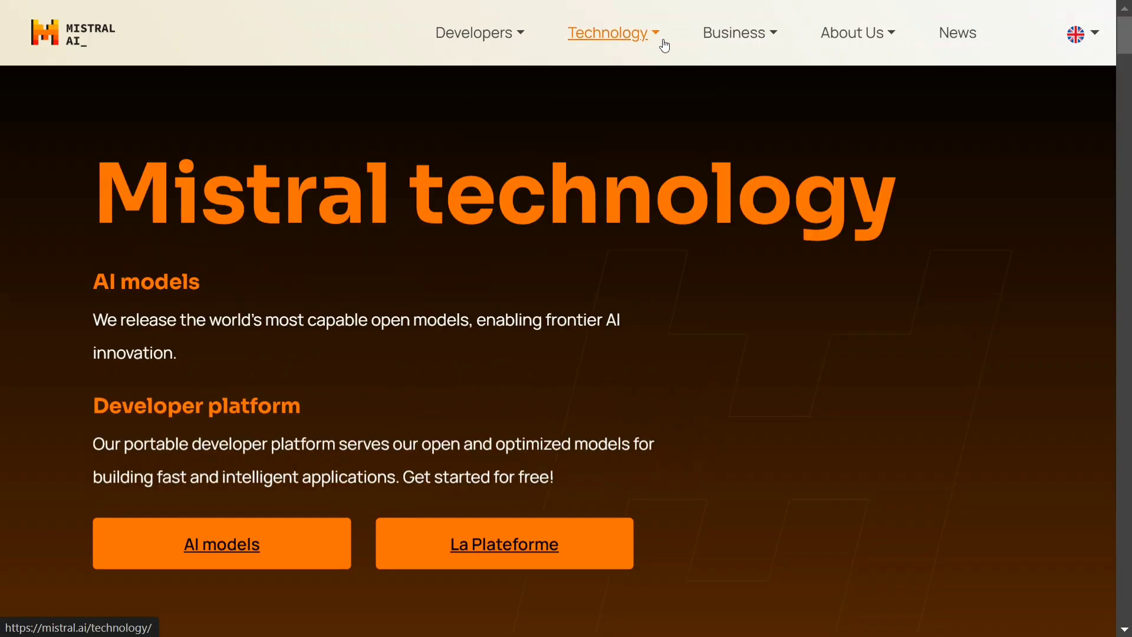
click(495, 548)
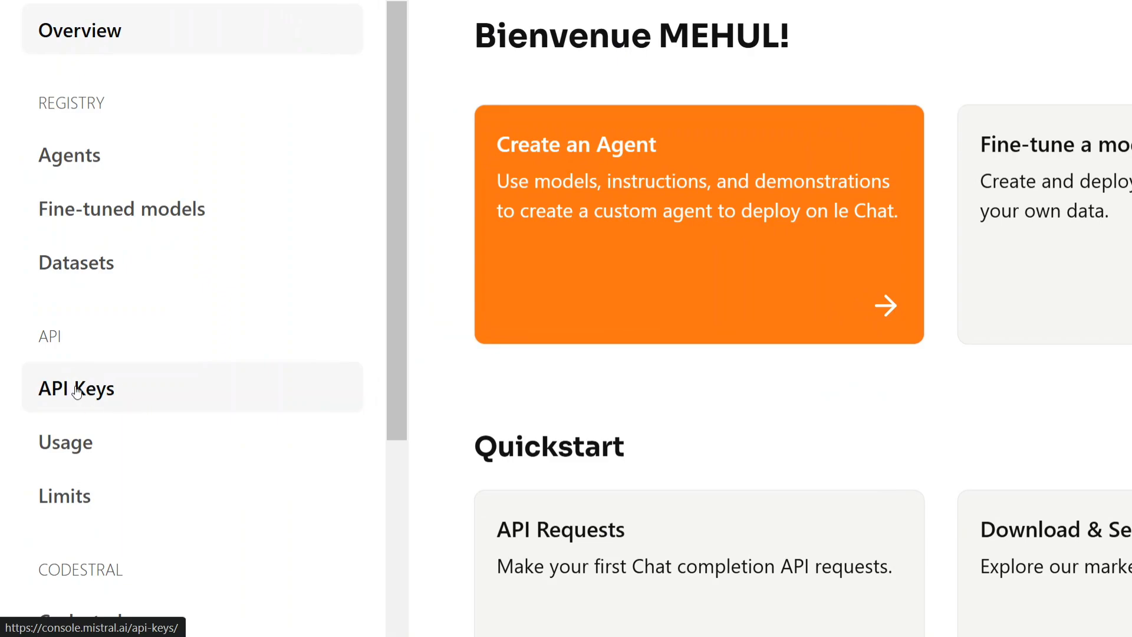
click(76, 391)
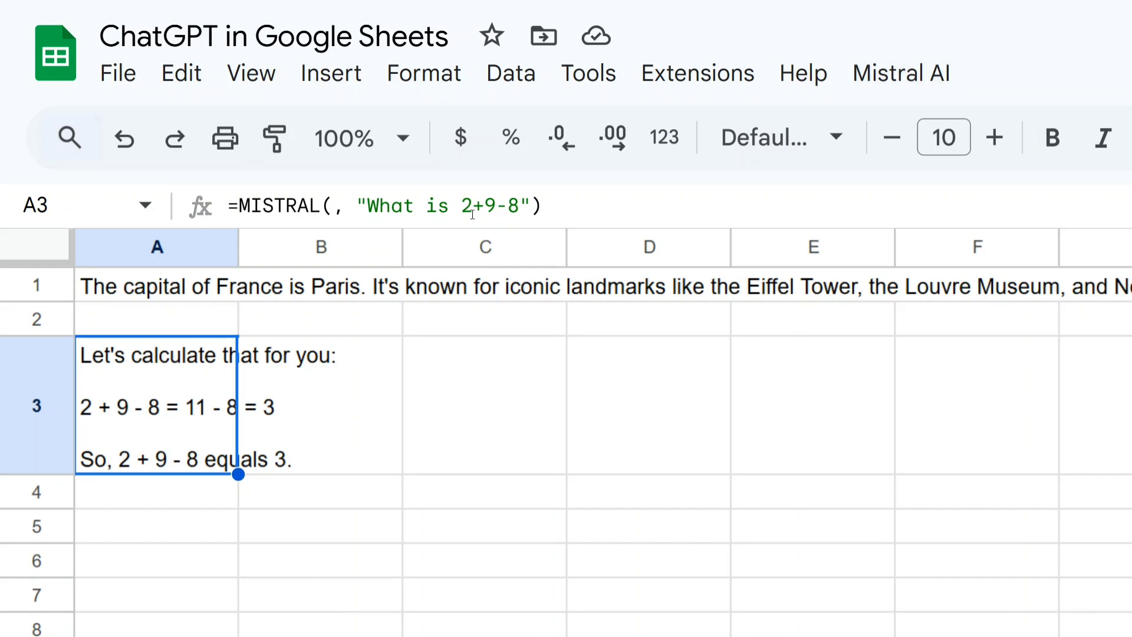
Check the Mistral AI menu options, then reopen the A3 formula =MISTRAL(, "What is 2+9-8").
click(915, 84)
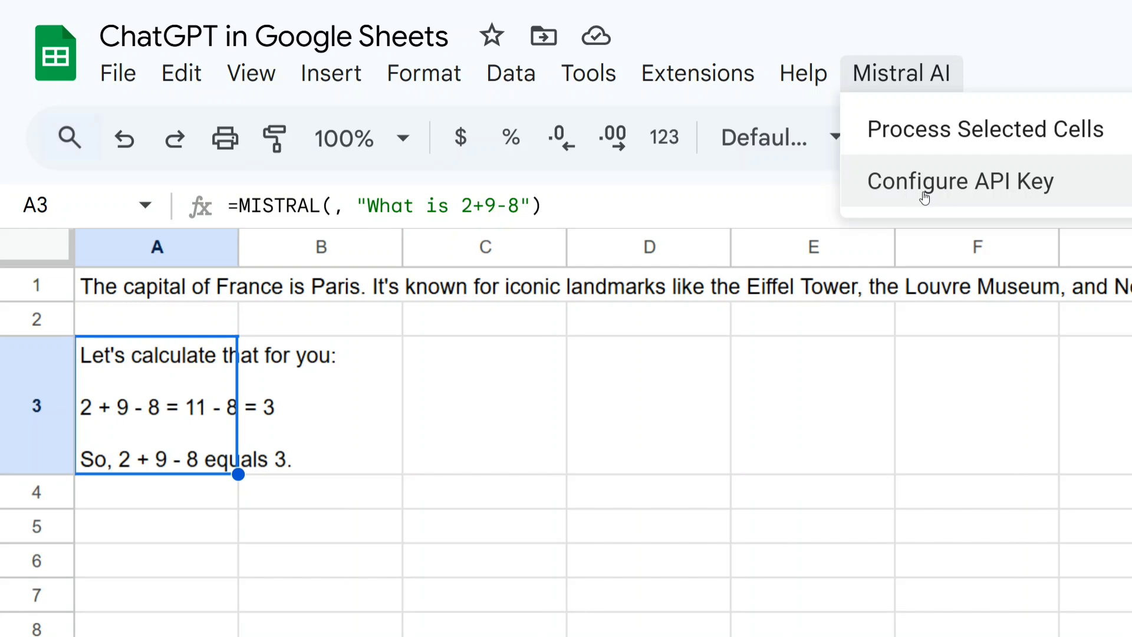
click(554, 220)
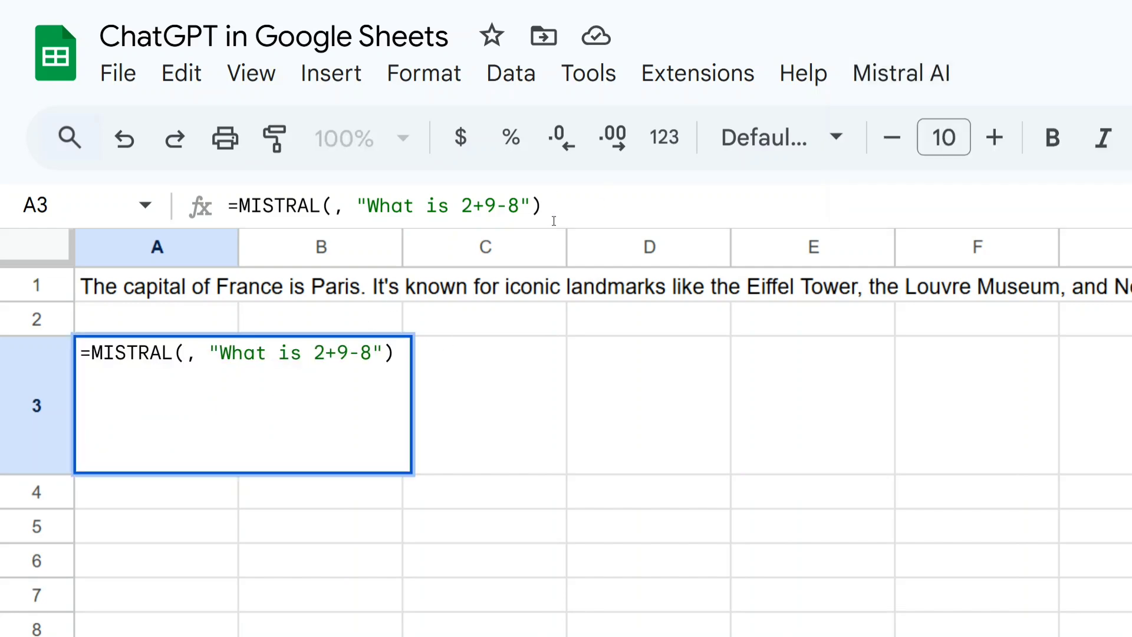